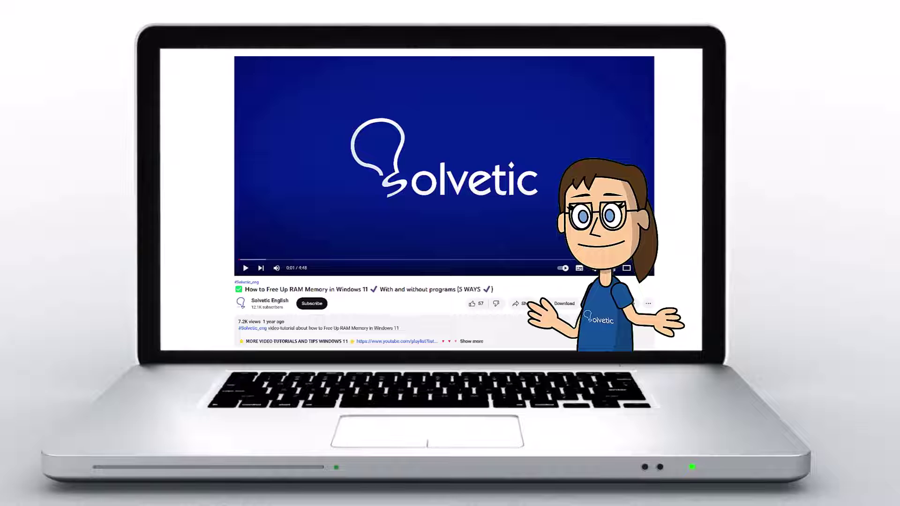
Search for 'java' and launch the Configure Java best match
{"action": "left_click", "coordinate": [477, 342]}
{"action": "scroll", "coordinate": [443, 204], "scroll_direction": "down", "scroll_amount": 3}
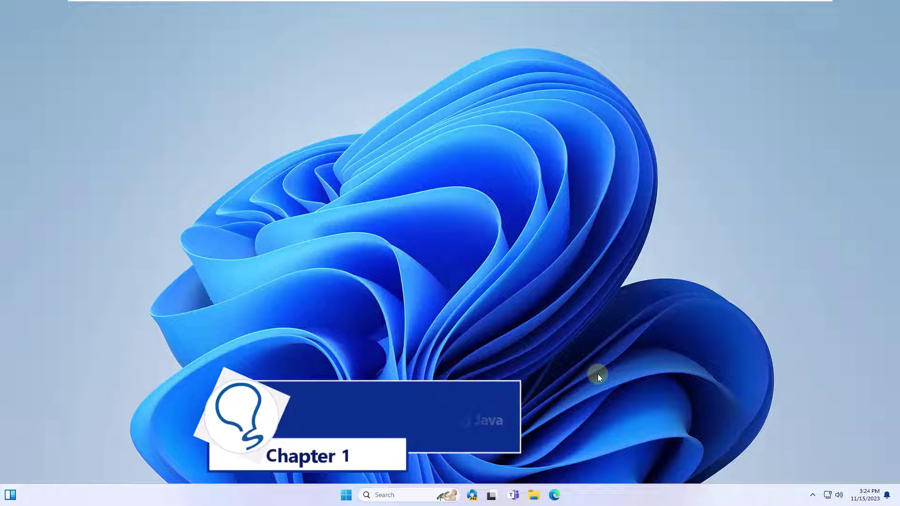
{"action": "left_click", "coordinate": [389, 494]}
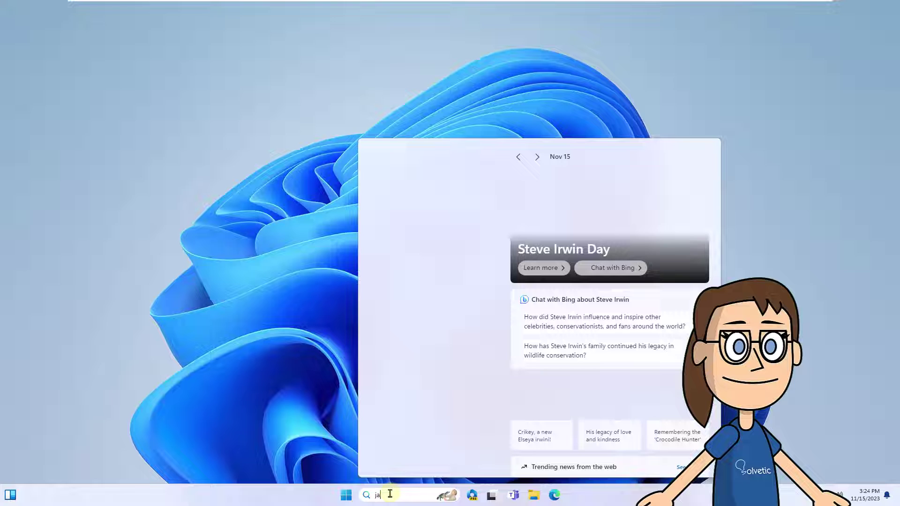
{"action": "type", "text": "java"}
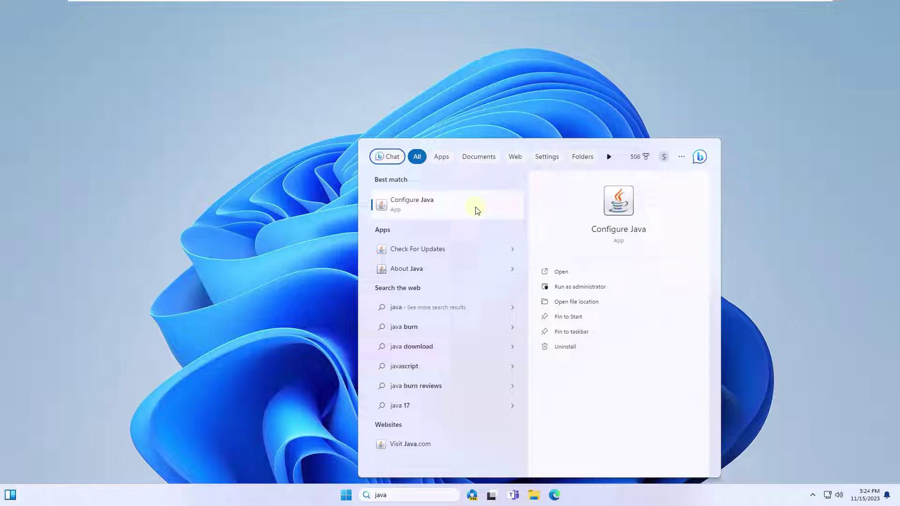
{"action": "key", "text": "Return"}
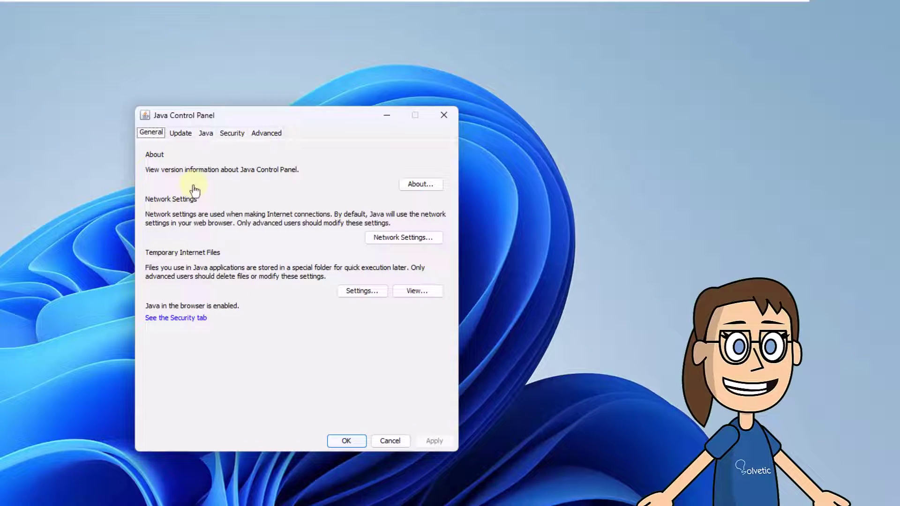
From the Update tab, run Update Now, accept the update and license terms, and install Java
{"action": "left_click", "coordinate": [185, 139]}
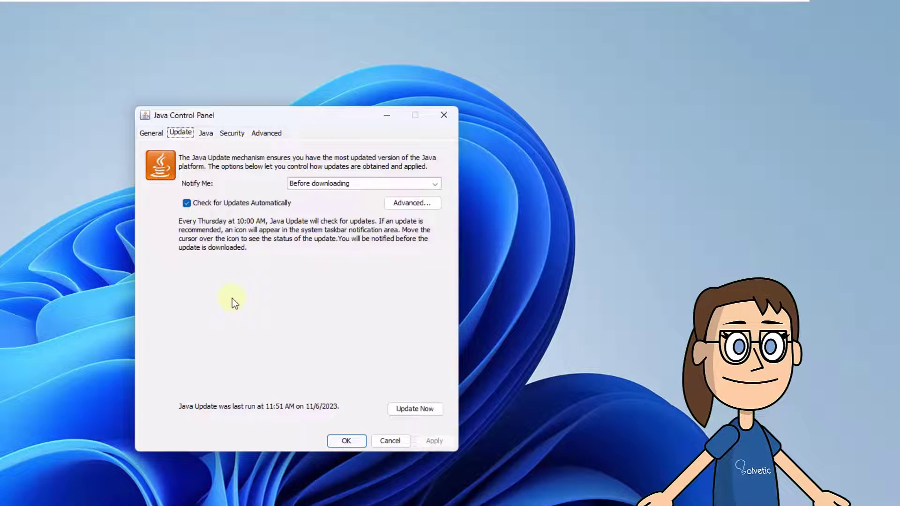
{"action": "left_click", "coordinate": [409, 409]}
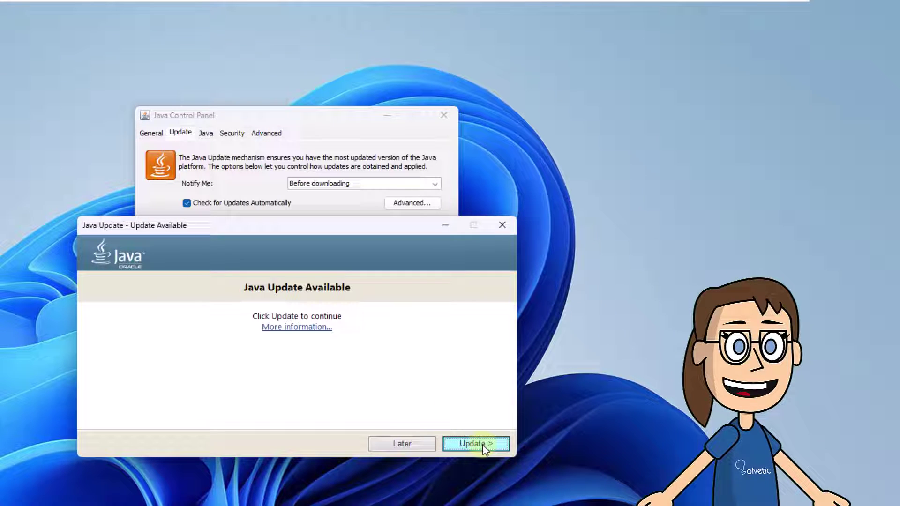
{"action": "left_click", "coordinate": [484, 445]}
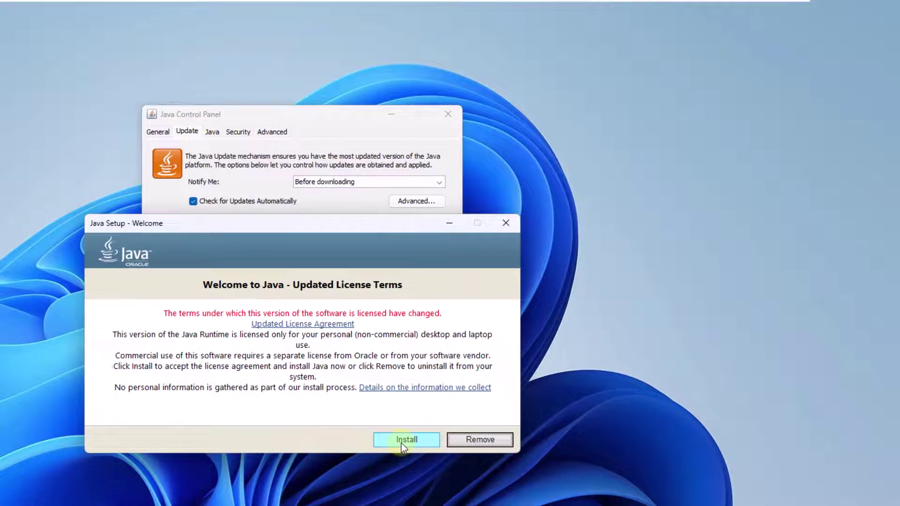
{"action": "left_click", "coordinate": [401, 444]}
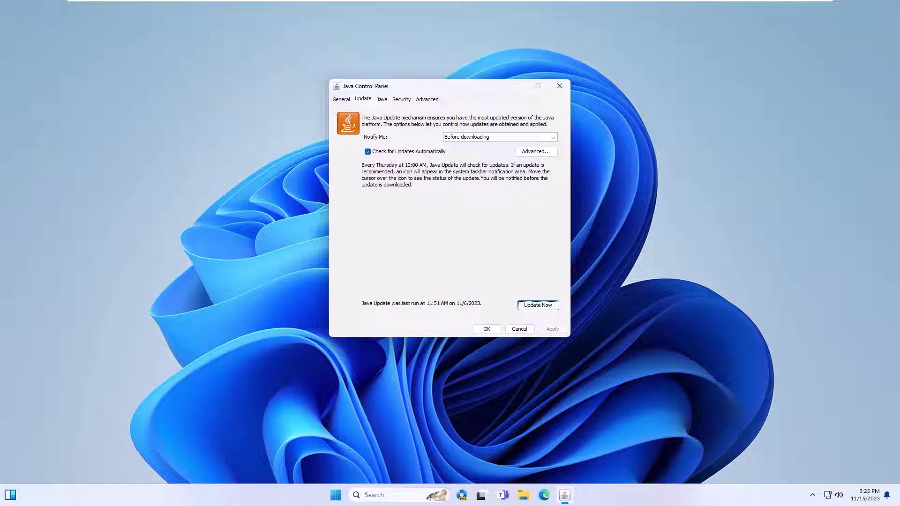
Confirm with OK to close the Java Control Panel
{"action": "left_click", "coordinate": [485, 331]}
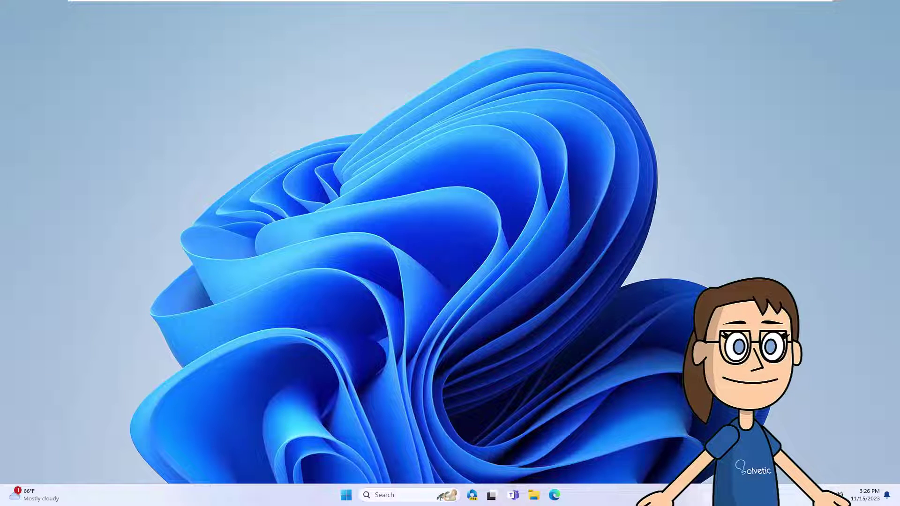
Search for 'firewall' and launch the Windows Defender Firewall result
{"action": "left_click", "coordinate": [408, 495]}
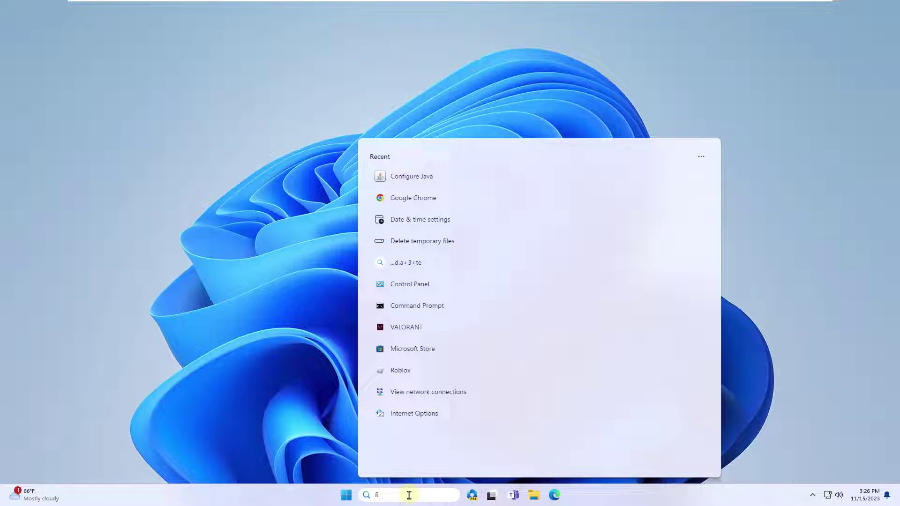
{"action": "type", "text": "firewall"}
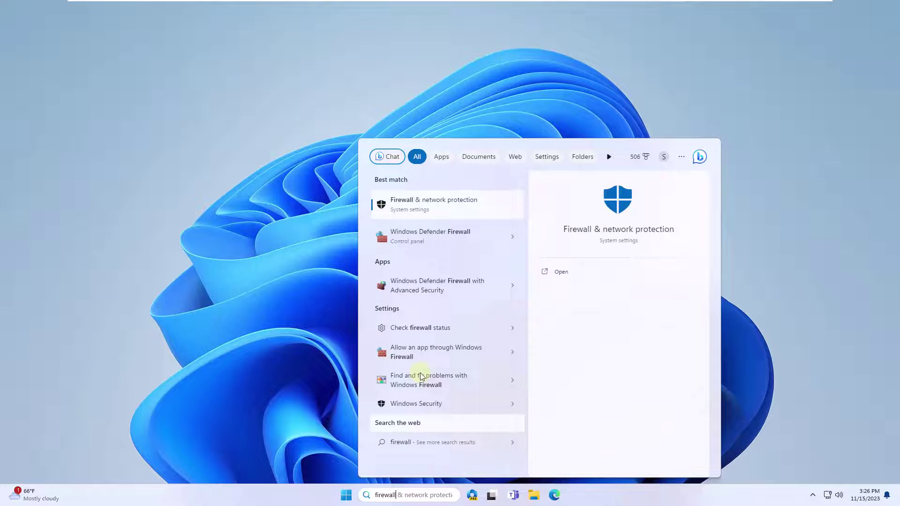
{"action": "left_click", "coordinate": [458, 245]}
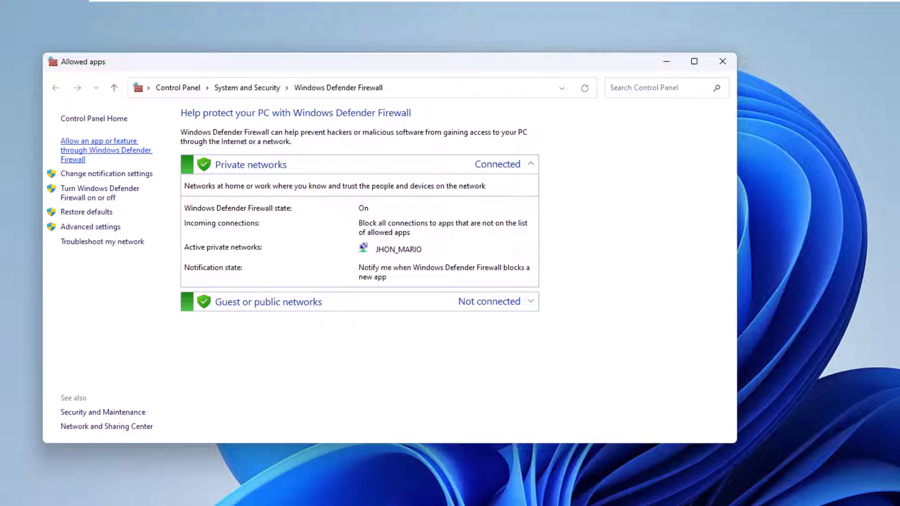
In Allowed apps, unlock Change settings, tick javaw for Private and Public, save with OK and close
{"action": "left_click", "coordinate": [99, 150]}
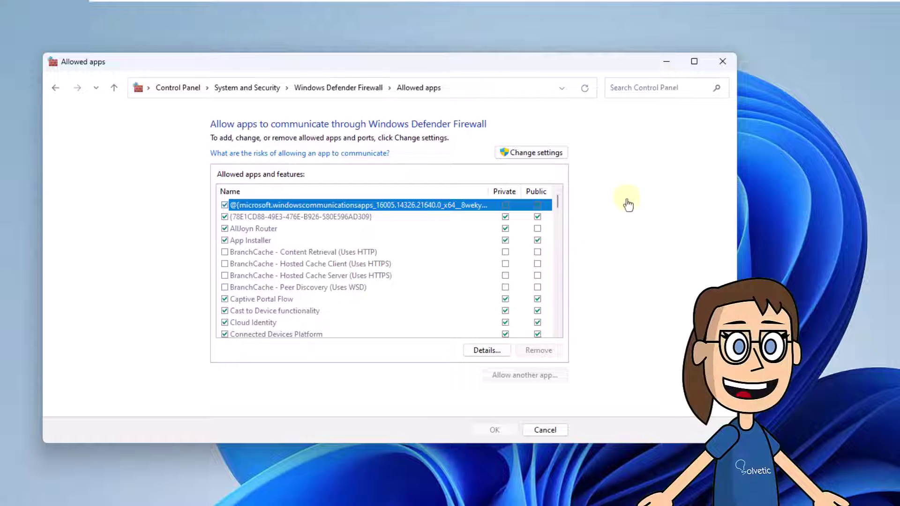
{"action": "left_click", "coordinate": [551, 154]}
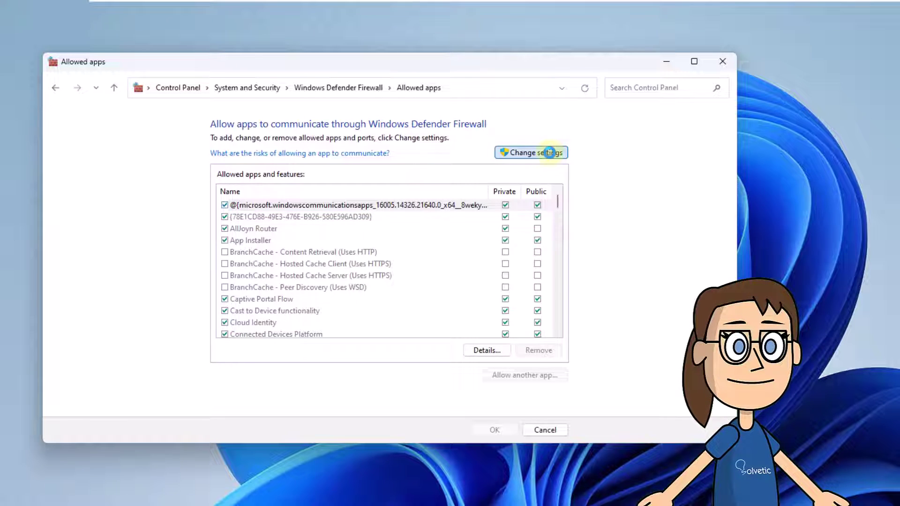
{"action": "left_click", "coordinate": [345, 280]}
{"action": "scroll", "coordinate": [331, 281], "scroll_direction": "down", "scroll_amount": 1}
{"action": "scroll", "coordinate": [317, 281], "scroll_direction": "down", "scroll_amount": 2}
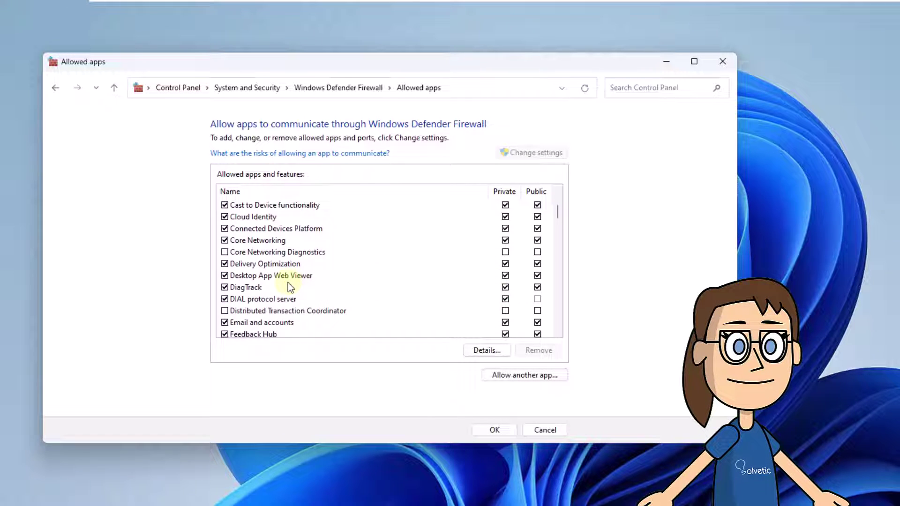
{"action": "scroll", "coordinate": [287, 283], "scroll_direction": "down", "scroll_amount": 3}
{"action": "scroll", "coordinate": [287, 285], "scroll_direction": "down", "scroll_amount": 1}
{"action": "scroll", "coordinate": [287, 285], "scroll_direction": "down", "scroll_amount": 1}
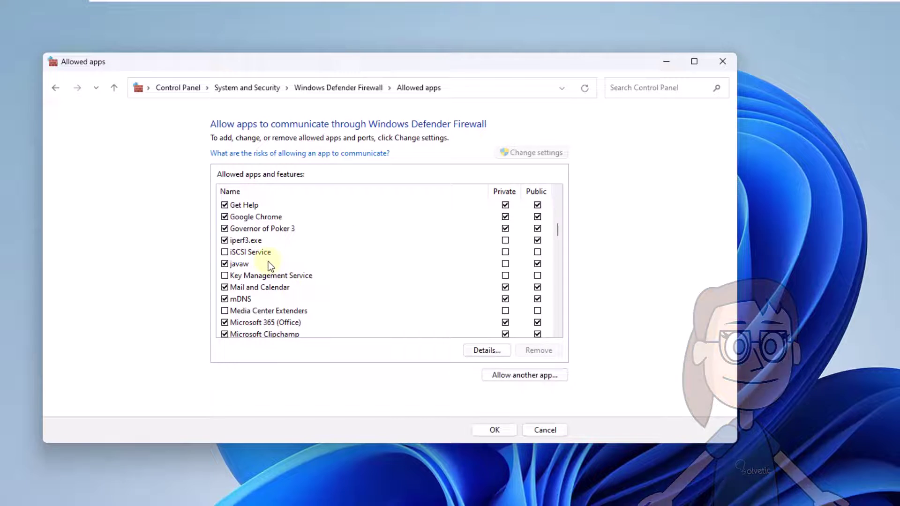
{"action": "left_click", "coordinate": [286, 264]}
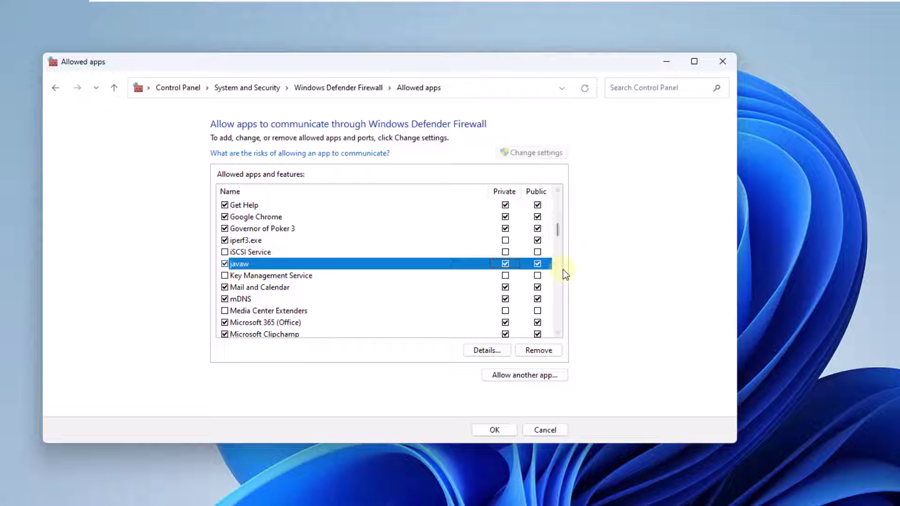
{"action": "left_click", "coordinate": [497, 430]}
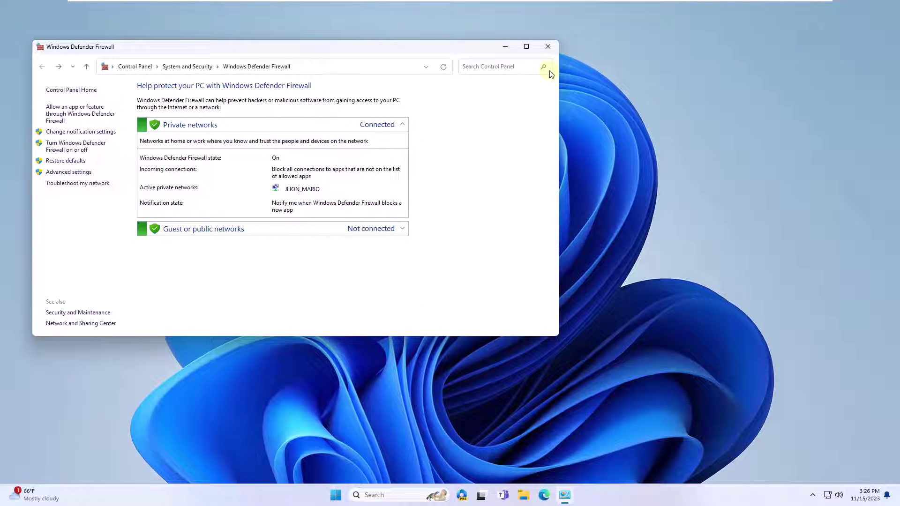
{"action": "left_click", "coordinate": [549, 47]}
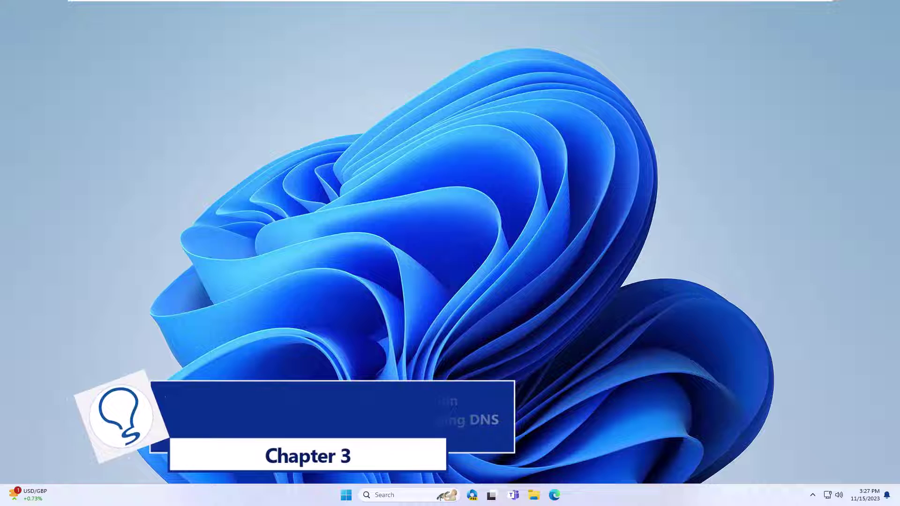
Search for 'view' to launch View network connections
{"action": "left_click", "coordinate": [397, 496]}
{"action": "type", "text": "vi"}
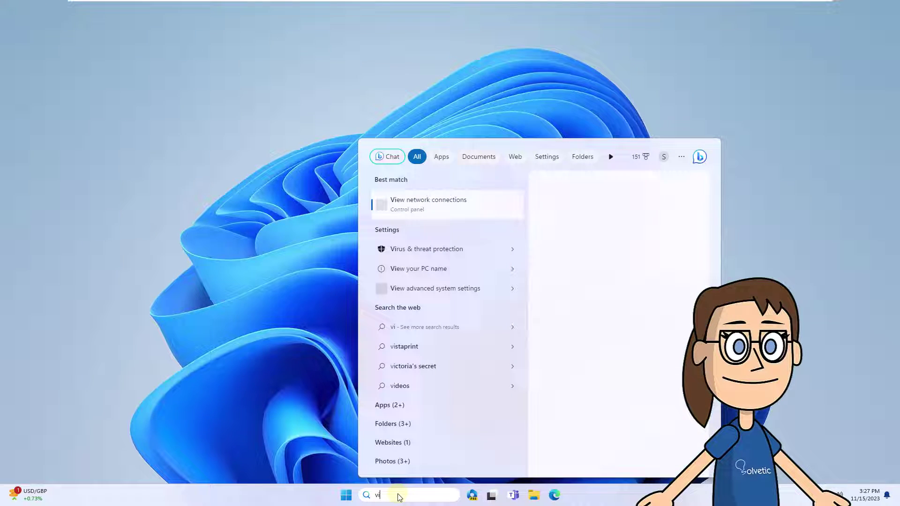
{"action": "type", "text": "ew"}
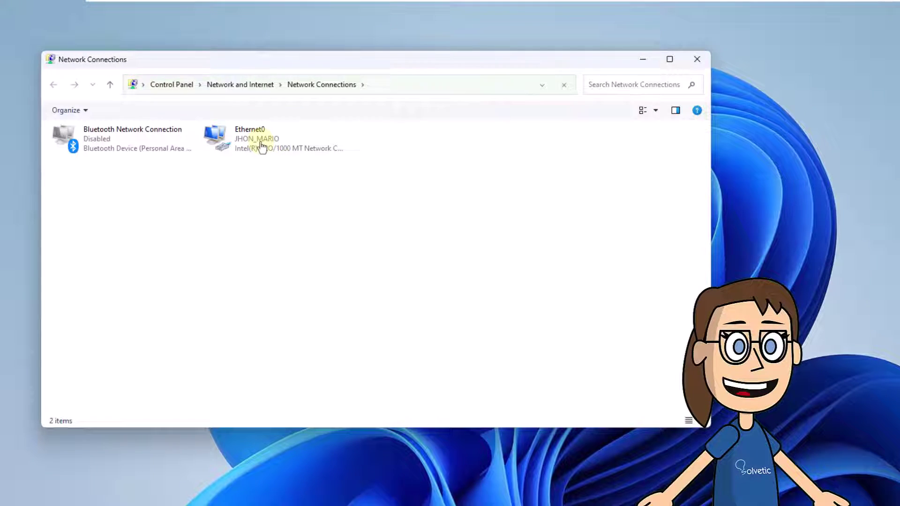
From Ethernet0's Properties, select Internet Protocol Version 4 and bring up its settings
{"action": "left_click", "coordinate": [255, 139]}
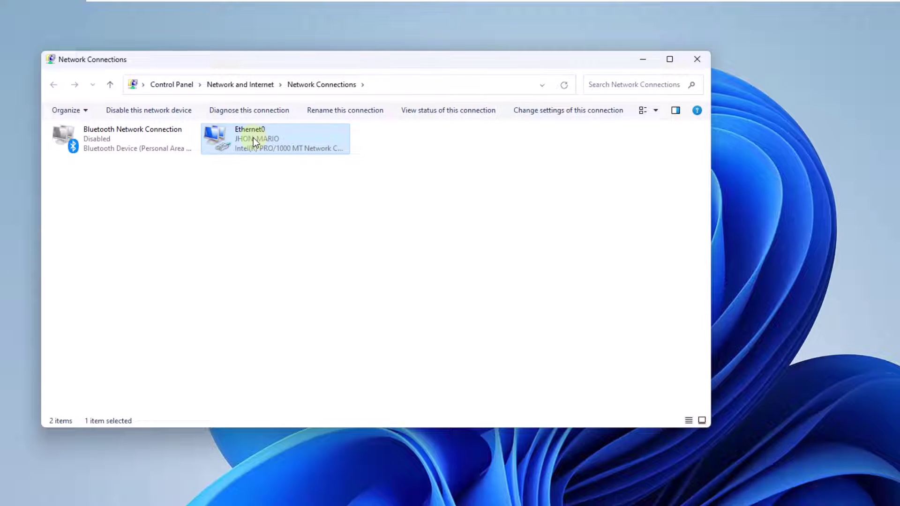
{"action": "right_click", "coordinate": [254, 138]}
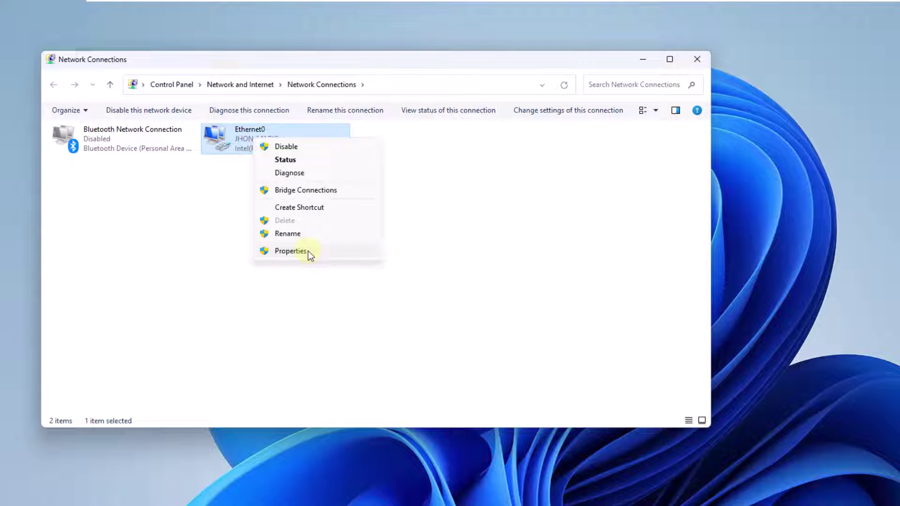
{"action": "left_click", "coordinate": [308, 250]}
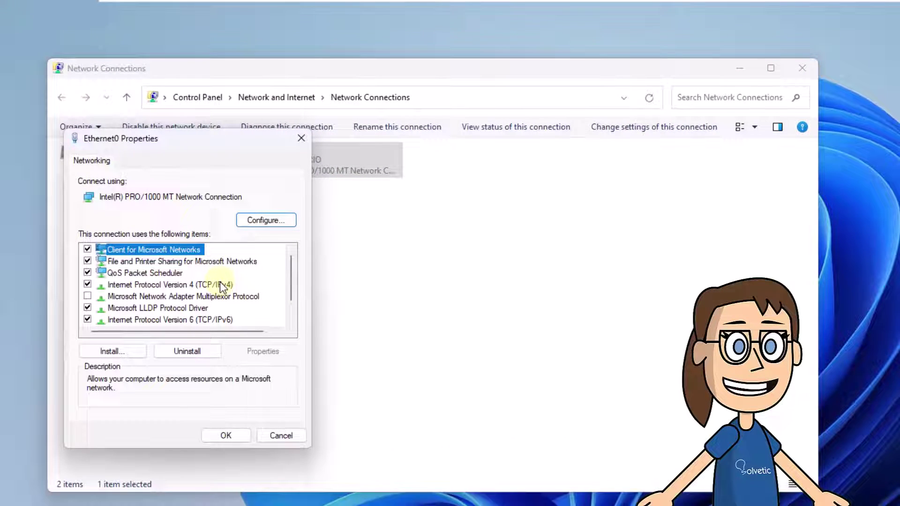
{"action": "left_click", "coordinate": [220, 285]}
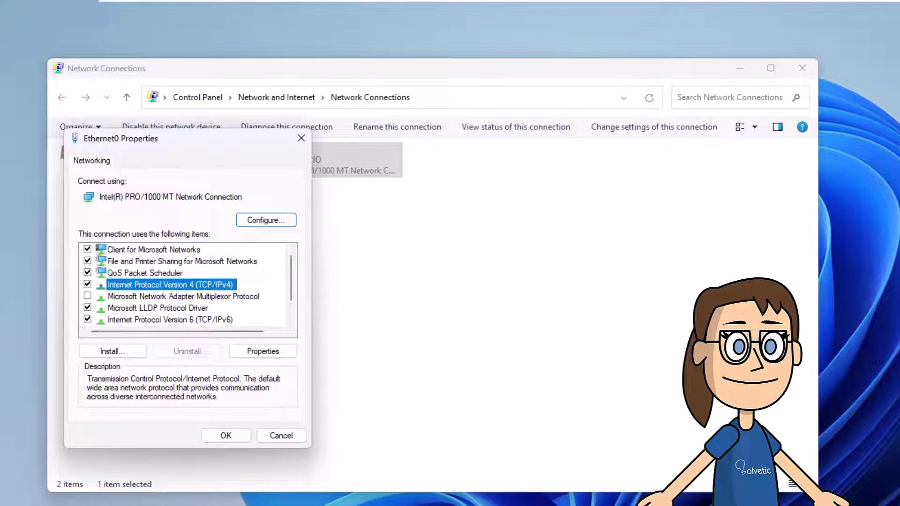
{"action": "left_click", "coordinate": [261, 351]}
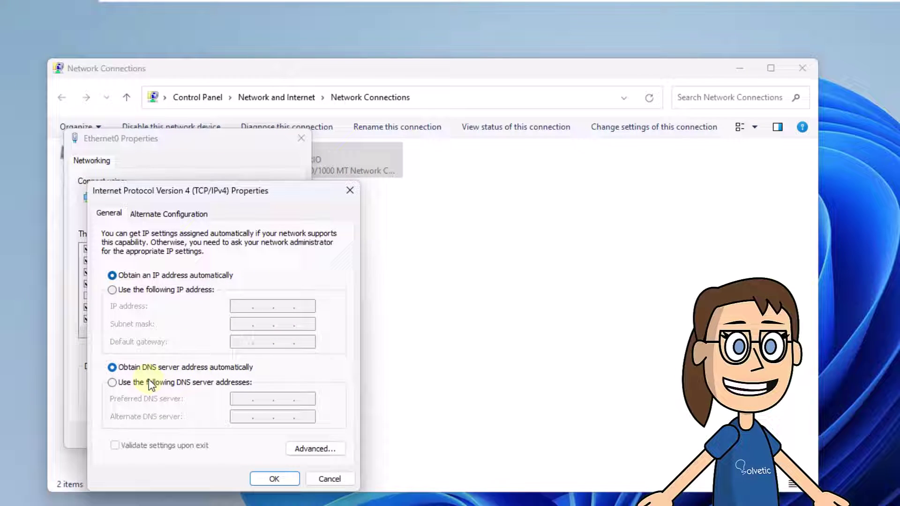
Enter manual DNS servers 8.8.8.8 and 8.8.4.4, confirm with OK and close Ethernet0 Properties
{"action": "left_click", "coordinate": [114, 382]}
{"action": "type", "text": "8."}
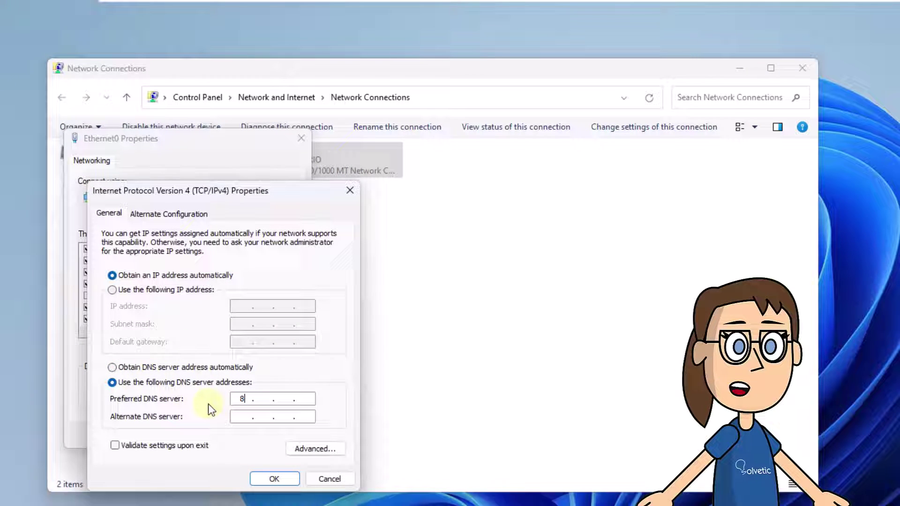
{"action": "type", "text": "8.8.8"}
{"action": "key", "text": "Tab"}
{"action": "type", "text": "8.8."}
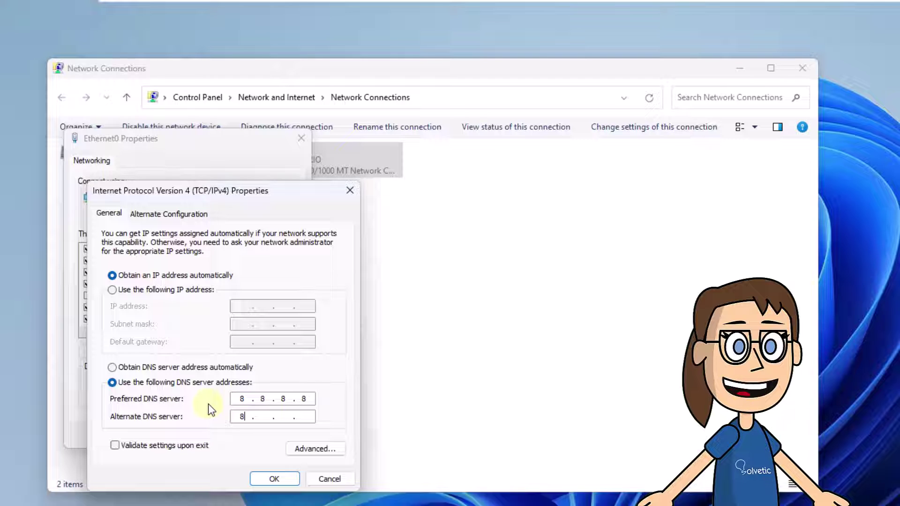
{"action": "type", "text": "4.4"}
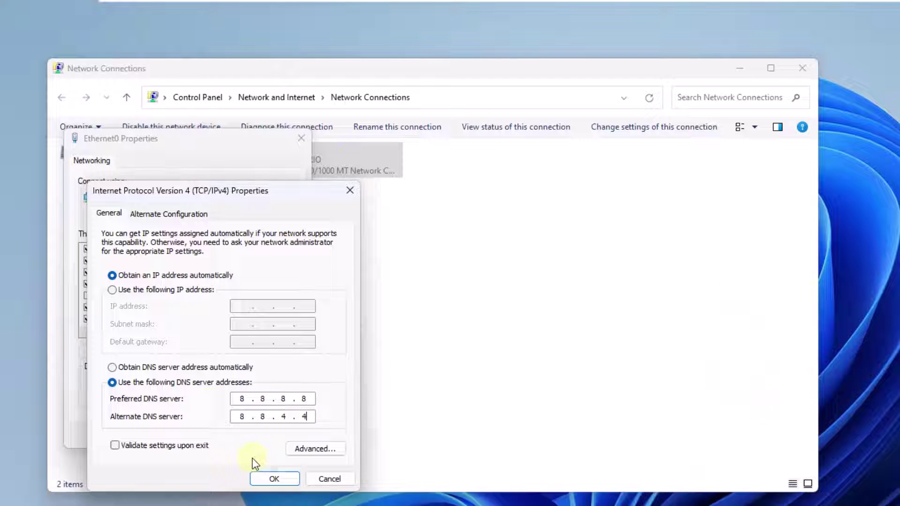
{"action": "left_click", "coordinate": [274, 479]}
{"action": "left_click", "coordinate": [228, 434]}
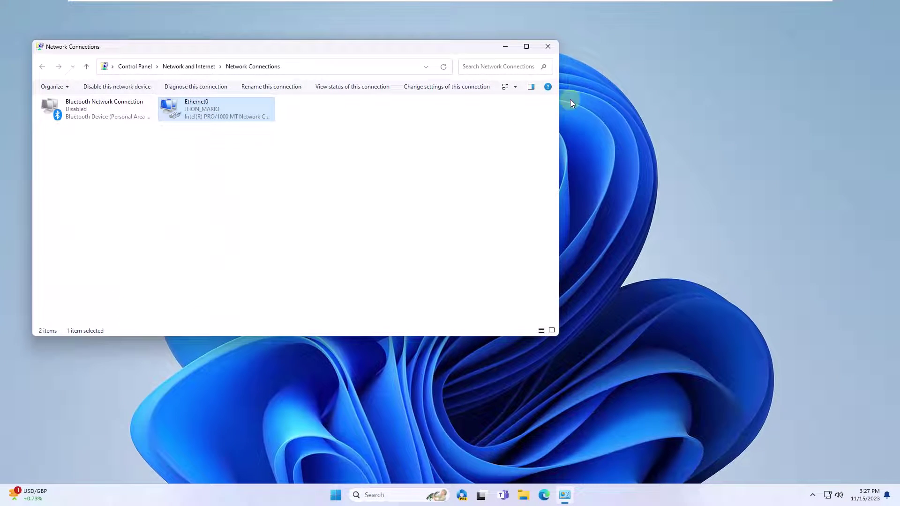
Close Network Connections, search for 'cmd' and run Command Prompt as administrator
{"action": "left_click", "coordinate": [549, 47]}
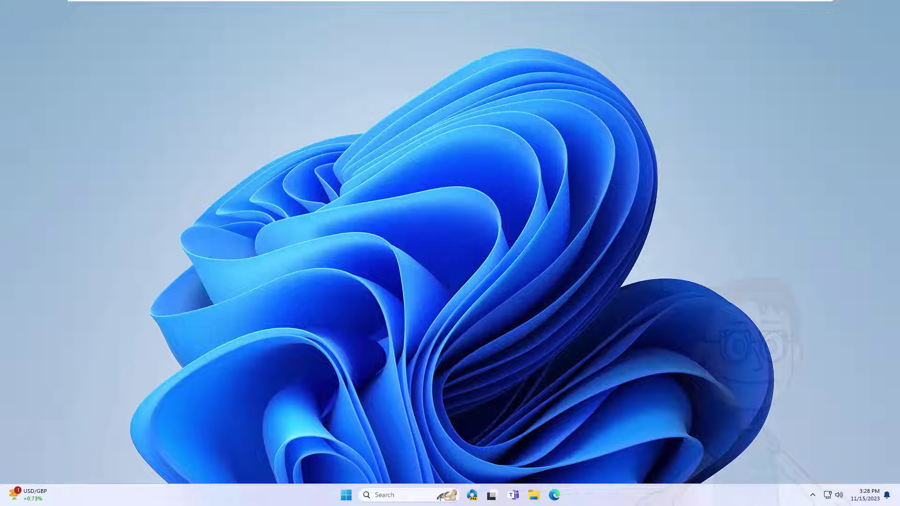
{"action": "left_click", "coordinate": [402, 494]}
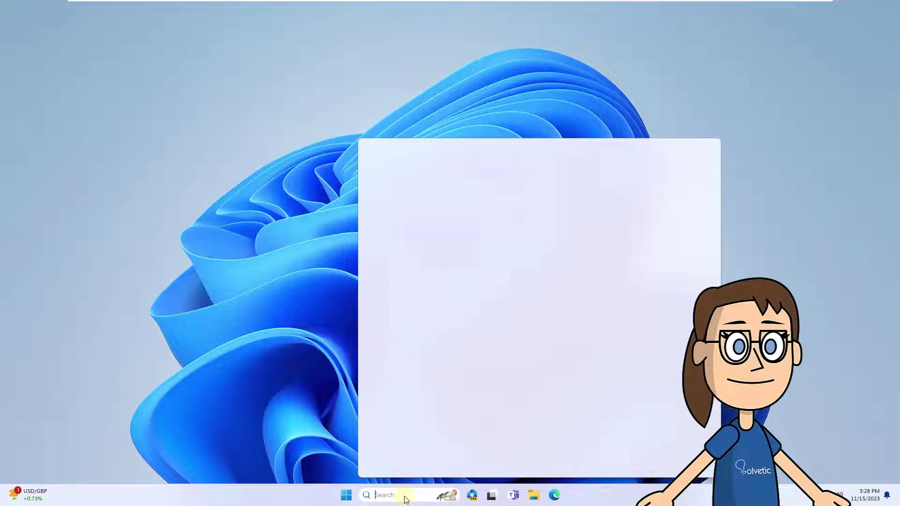
{"action": "type", "text": "cmd"}
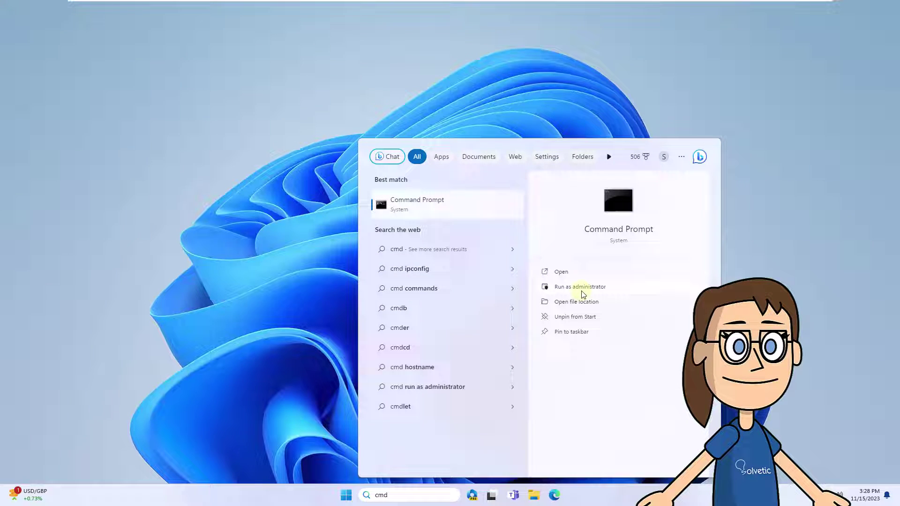
{"action": "left_click", "coordinate": [581, 291]}
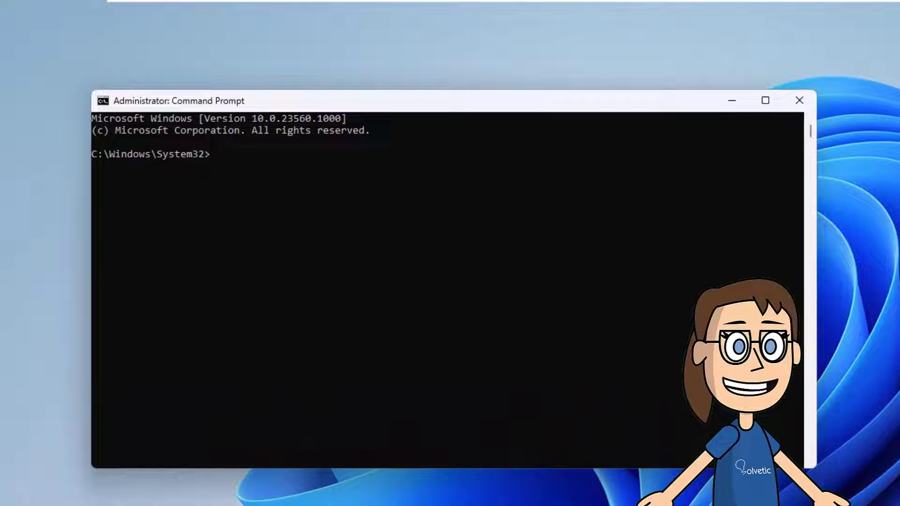
{"action": "type", "text": "ipconf"}
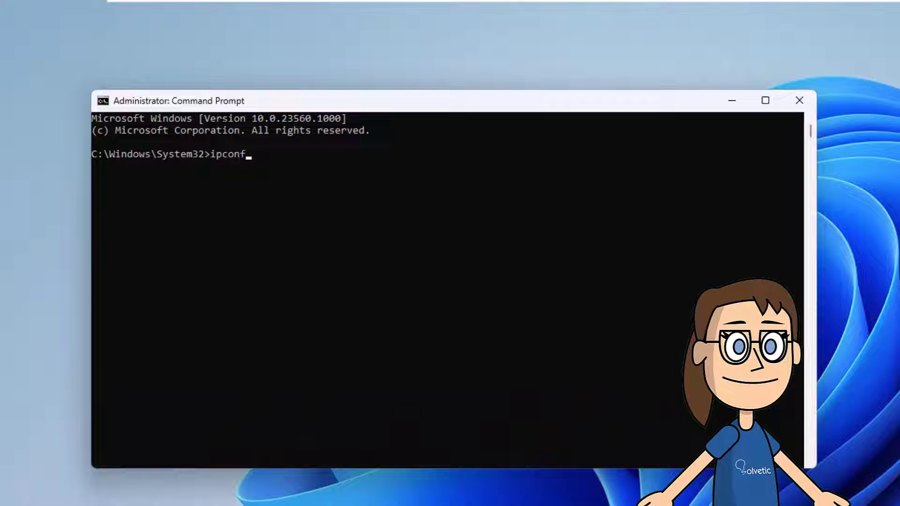
{"action": "type", "text": "ig /flu"}
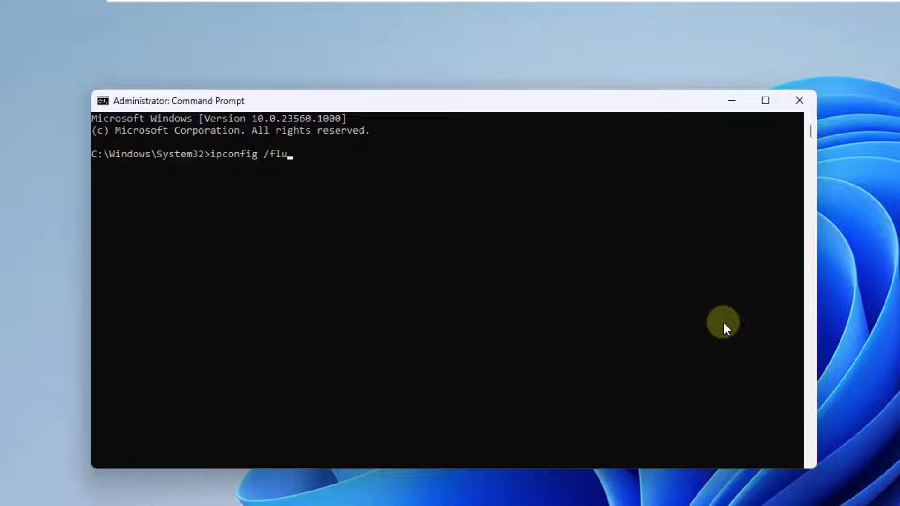
{"action": "type", "text": "shdns"}
Run ipconfig /flushdns to flush the DNS resolver cache
{"action": "key", "text": "Return"}
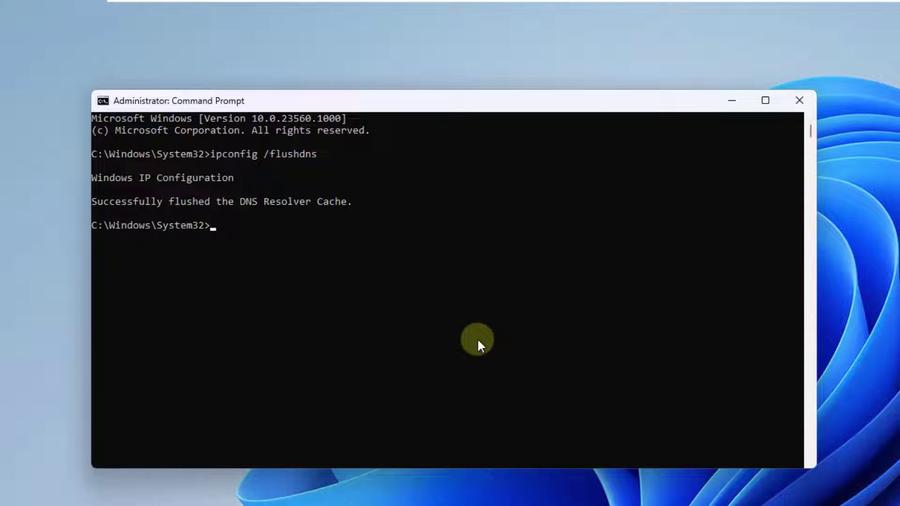
{"action": "type", "text": "cls"}
Release the current IP address with ipconfig /release and clear the console
{"action": "key", "text": "Return"}
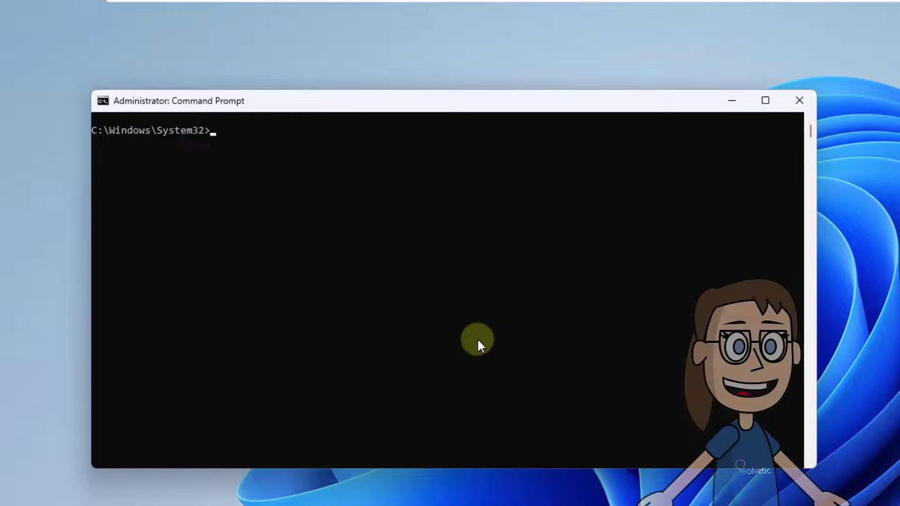
{"action": "type", "text": "ipconfig"}
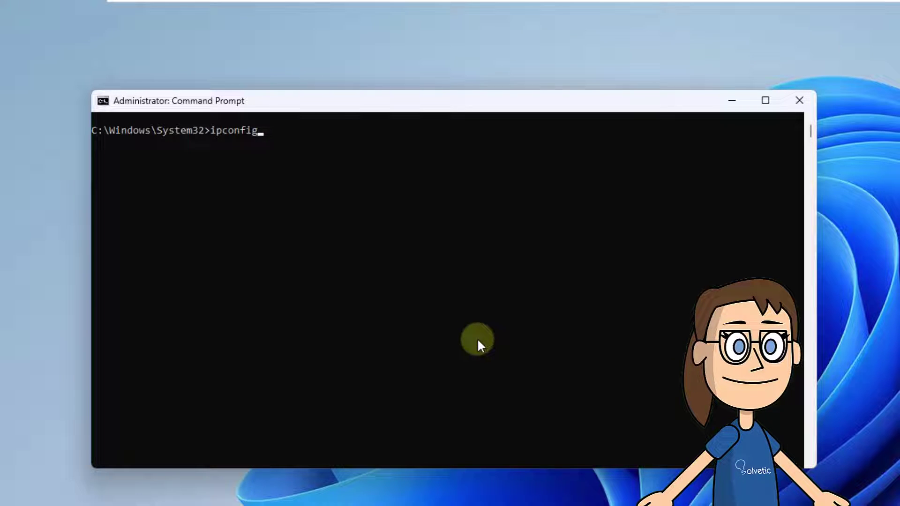
{"action": "type", "text": " /release"}
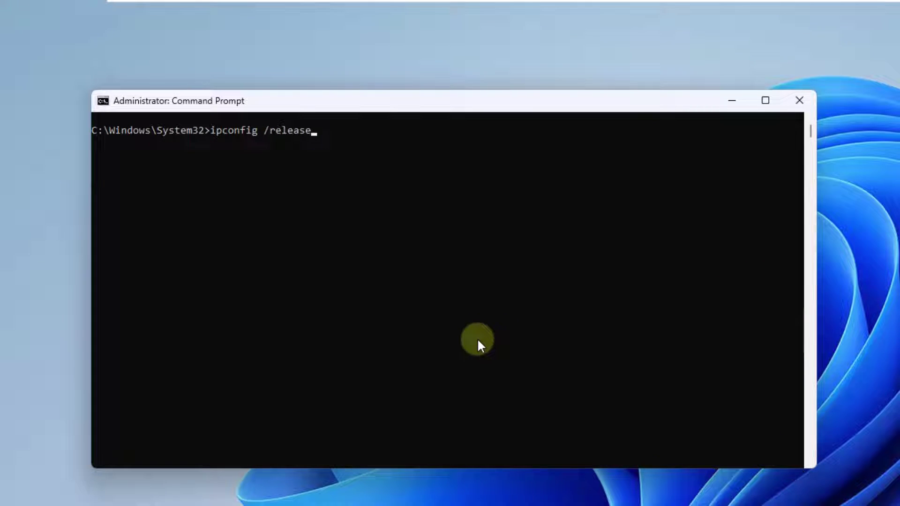
{"action": "key", "text": "Return"}
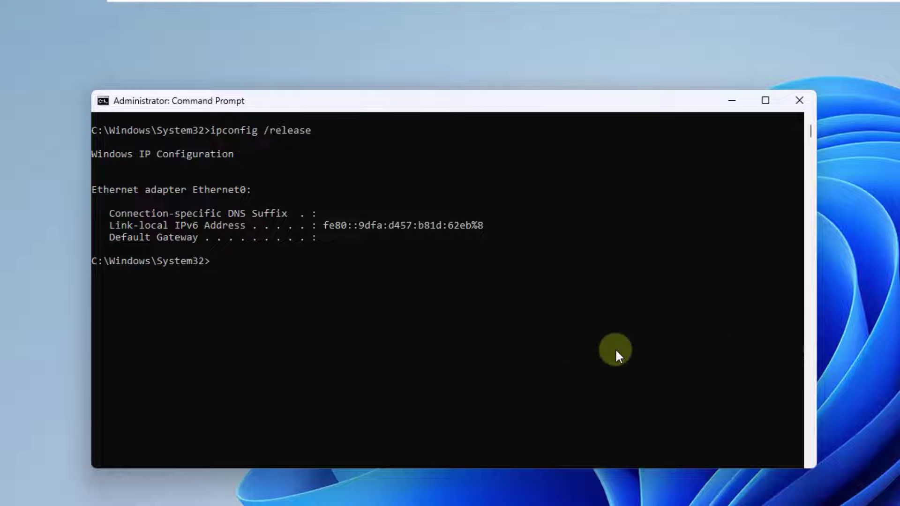
{"action": "type", "text": "cls"}
{"action": "key", "text": "Return"}
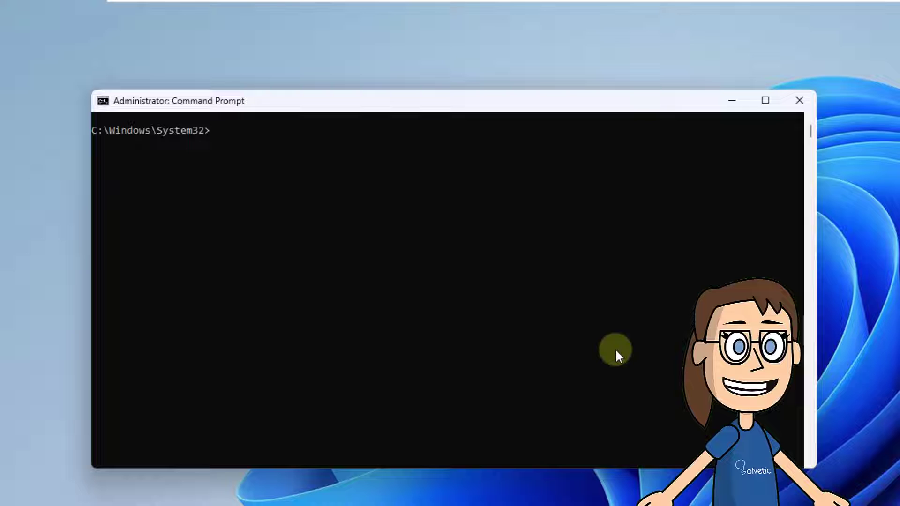
{"action": "type", "text": "ipconfig /"}
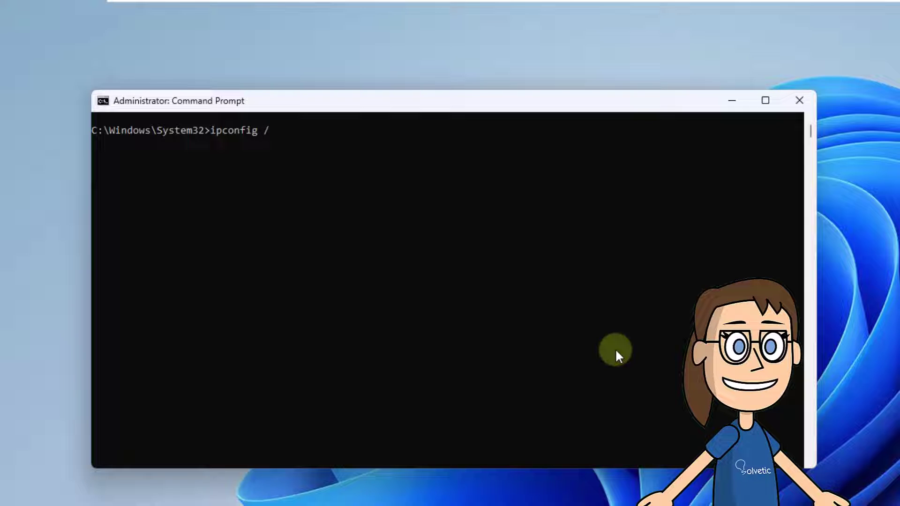
{"action": "type", "text": "renew"}
Renew the IP address with ipconfig /renew, obtaining 192.168.10.25, and clear the console
{"action": "key", "text": "Return"}
{"action": "type", "text": "cls"}
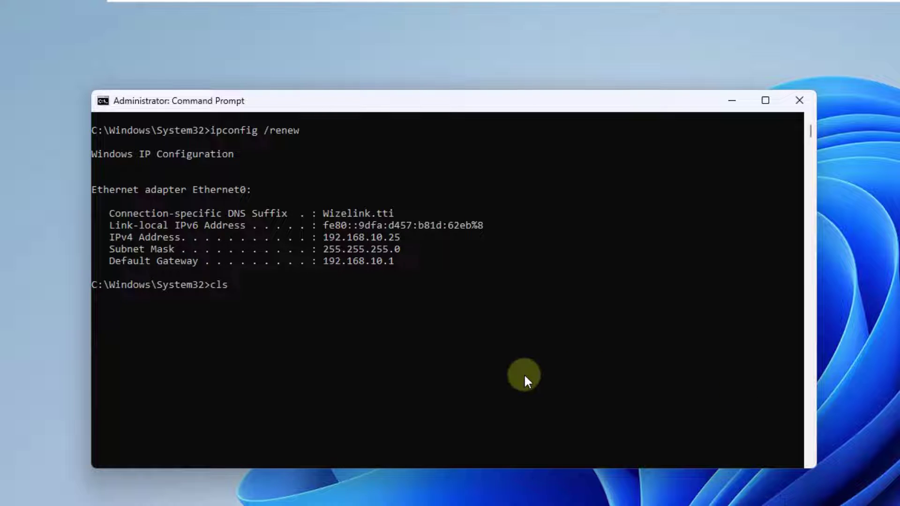
{"action": "key", "text": "Return"}
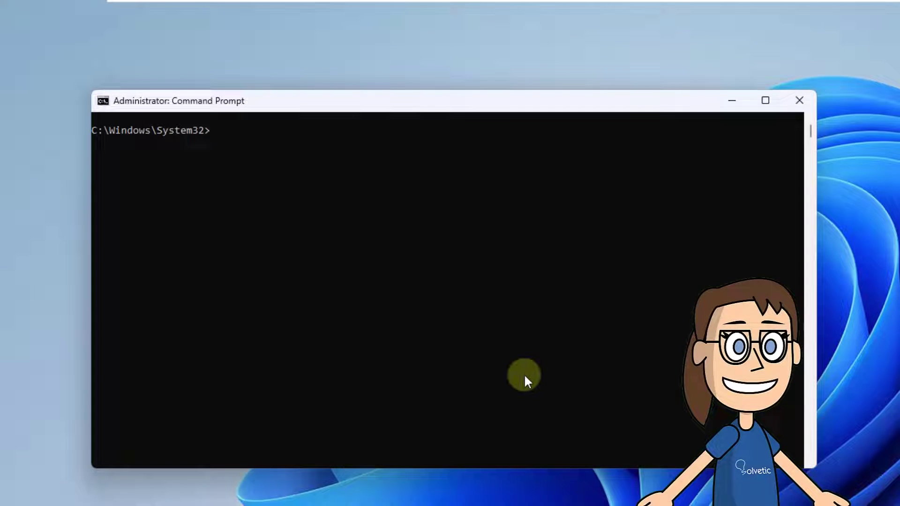
{"action": "type", "text": "ipconfig "}
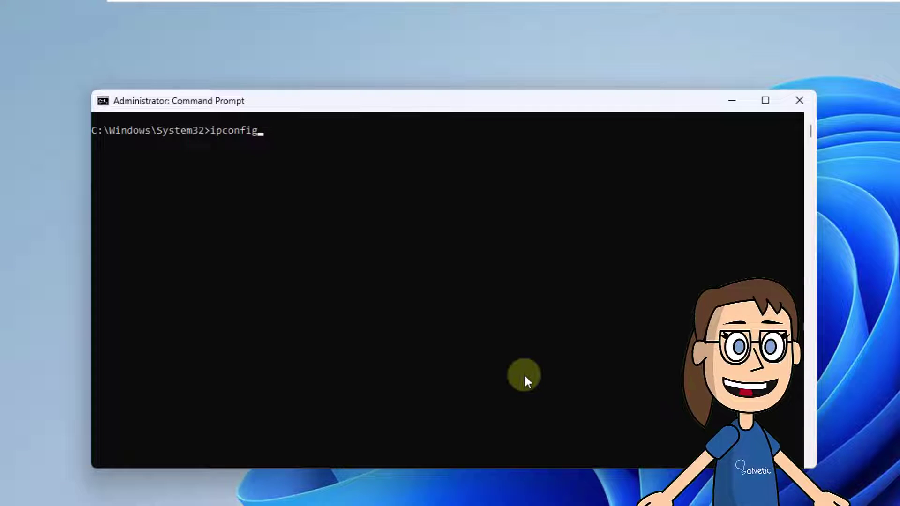
{"action": "type", "text": "/registerdns"}
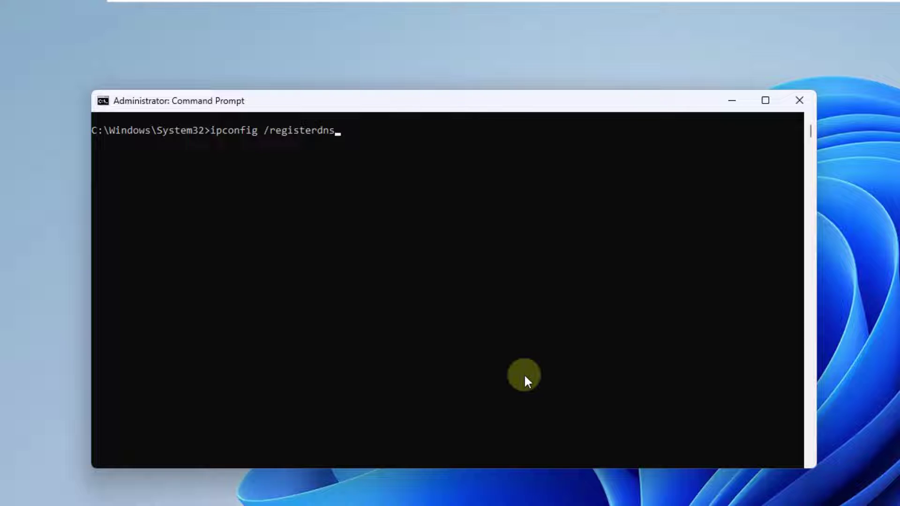
Re-register DNS records for all adapters with ipconfig /registerdns and clear the console
{"action": "key", "text": "Return"}
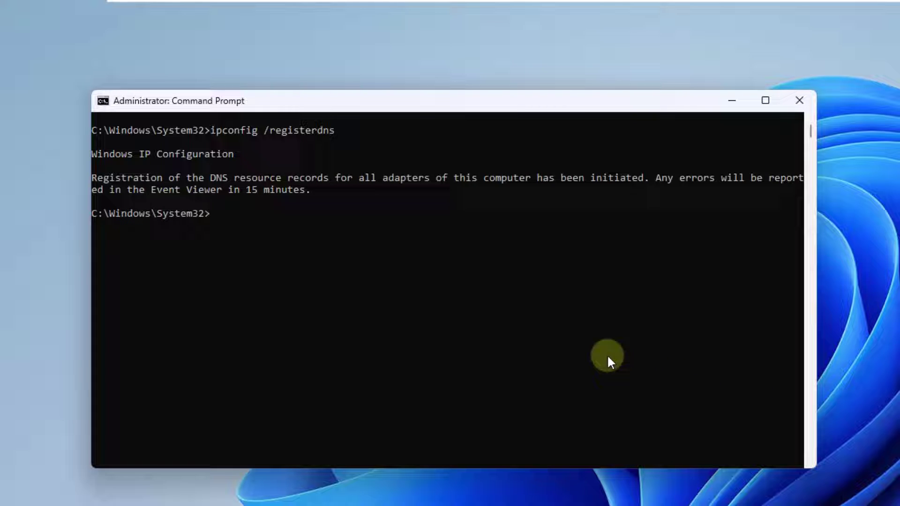
{"action": "type", "text": "c"}
{"action": "type", "text": "ls"}
{"action": "key", "text": "Return"}
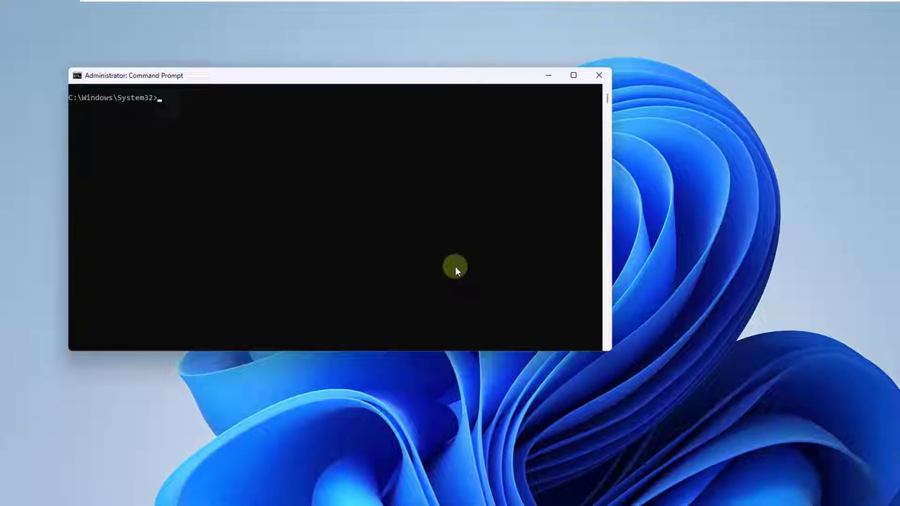
{"action": "type", "text": "exit"}
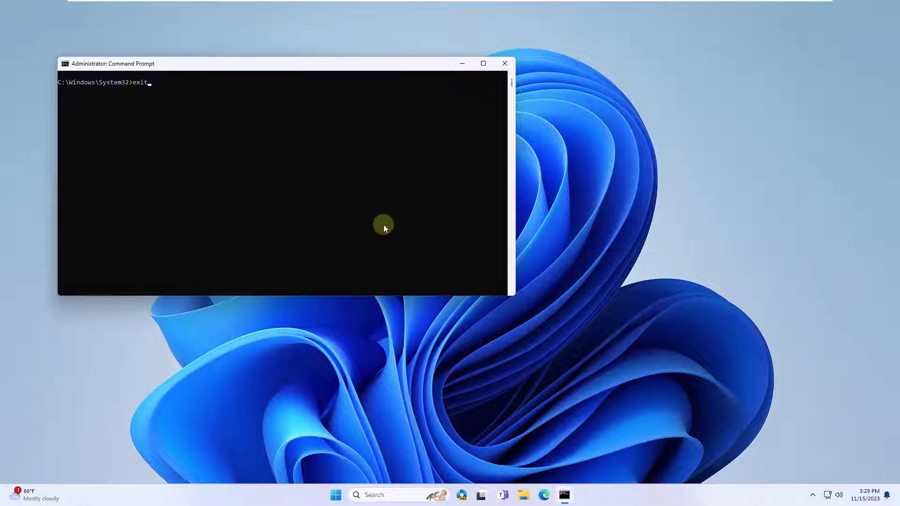
Exit Command Prompt to return to the desktop
{"action": "key", "text": "Return"}
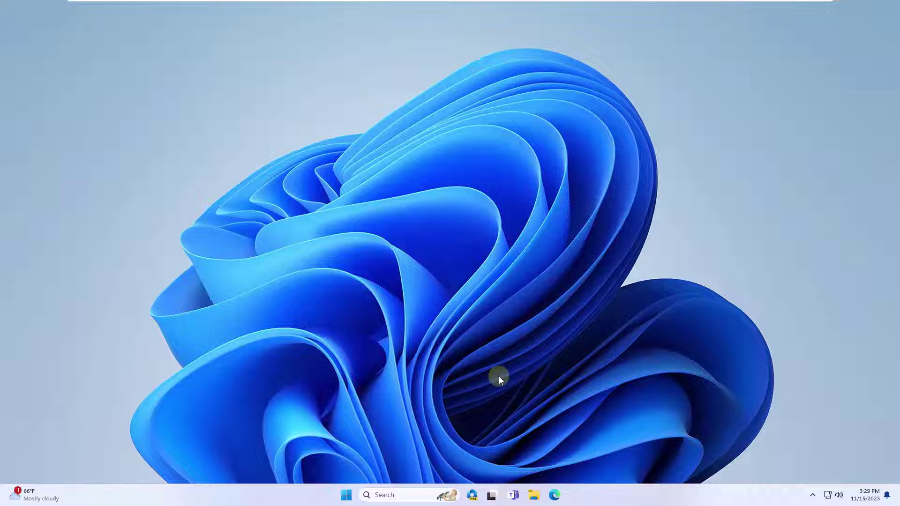
Navigate in Settings to Network & internet > Advanced network settings > Network reset
{"action": "left_click", "coordinate": [346, 494]}
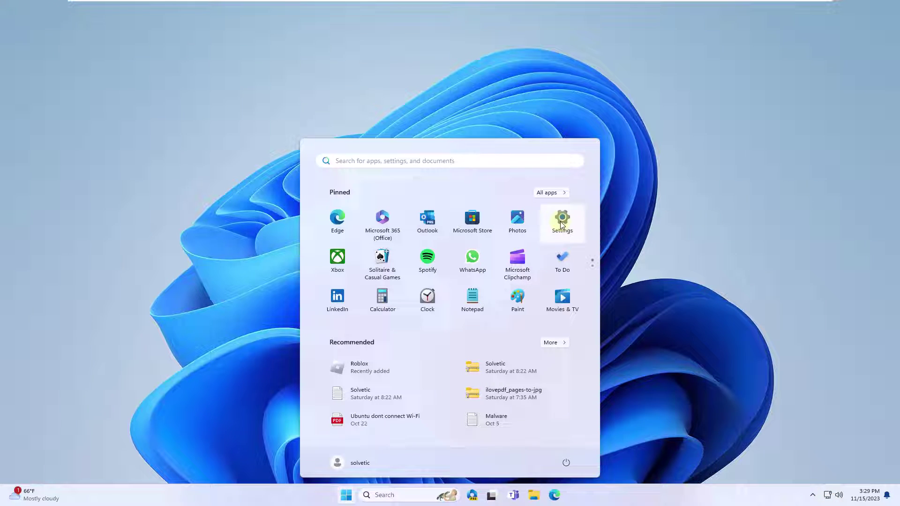
{"action": "left_click", "coordinate": [562, 220]}
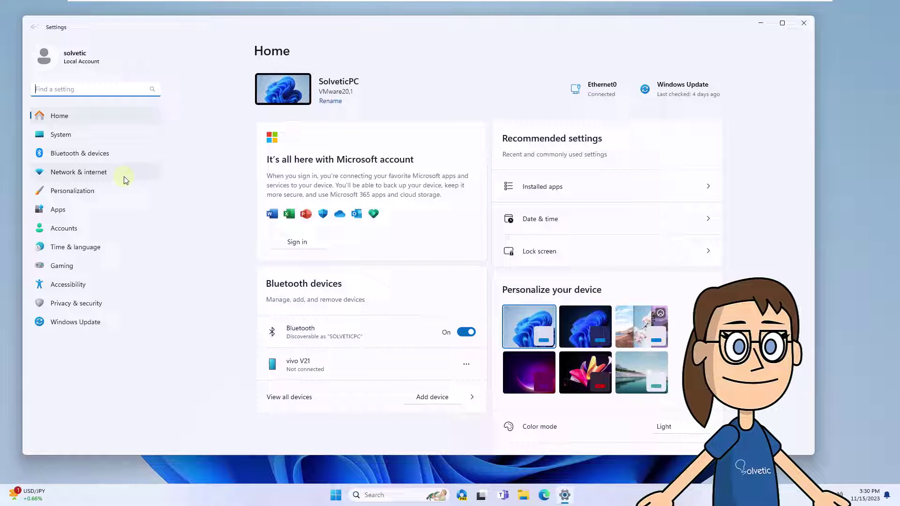
{"action": "left_click", "coordinate": [123, 178]}
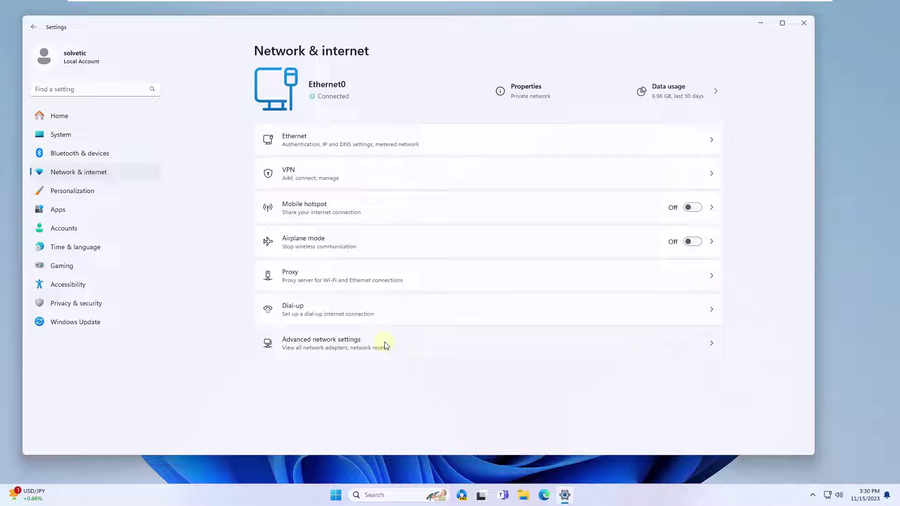
{"action": "left_click", "coordinate": [385, 342]}
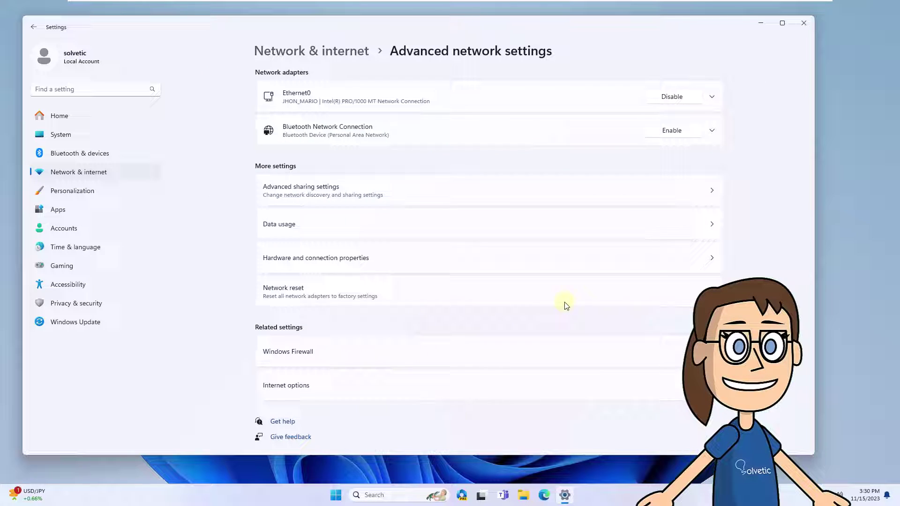
{"action": "left_click", "coordinate": [619, 299]}
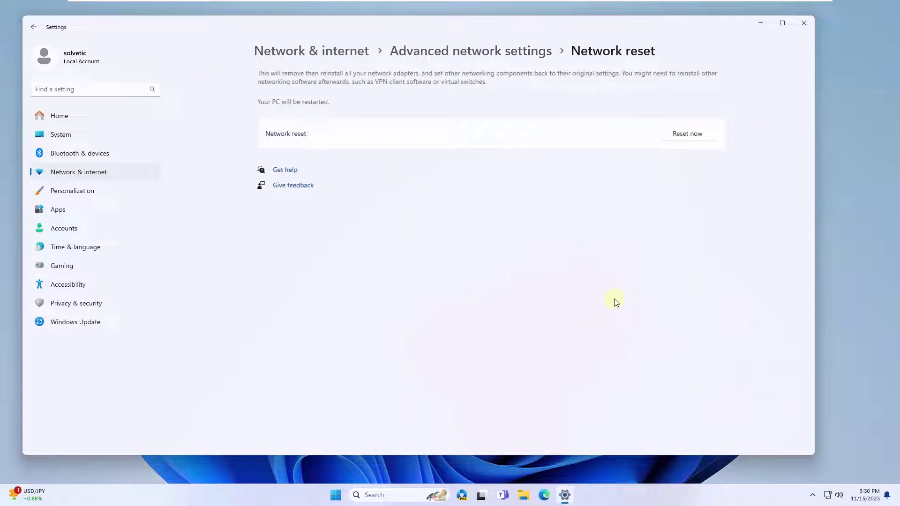
Run Reset now, confirm it, and dismiss the five-minute sign-out warning
{"action": "left_click", "coordinate": [698, 135]}
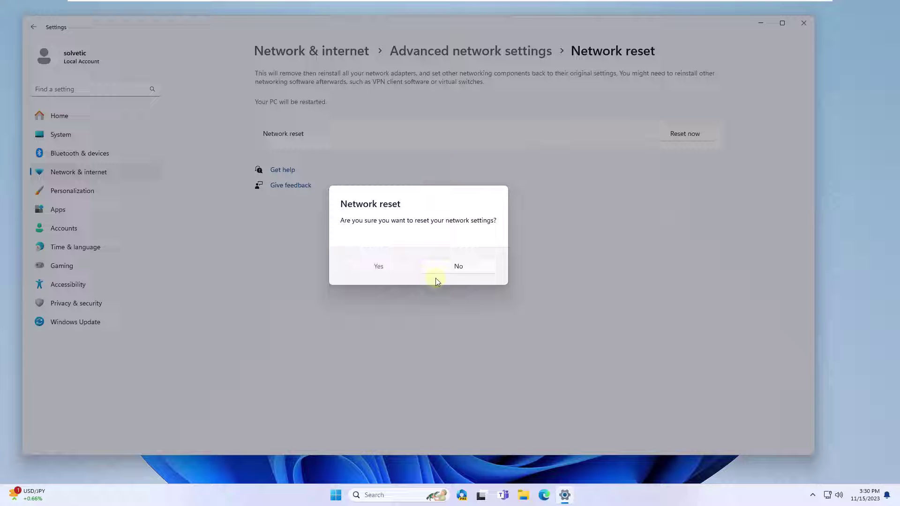
{"action": "key", "text": "Escape"}
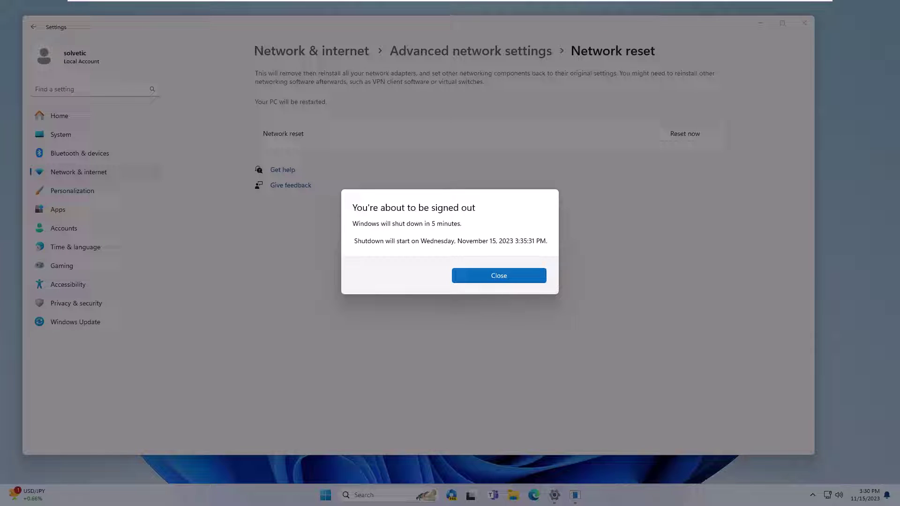
{"action": "left_click", "coordinate": [479, 277]}
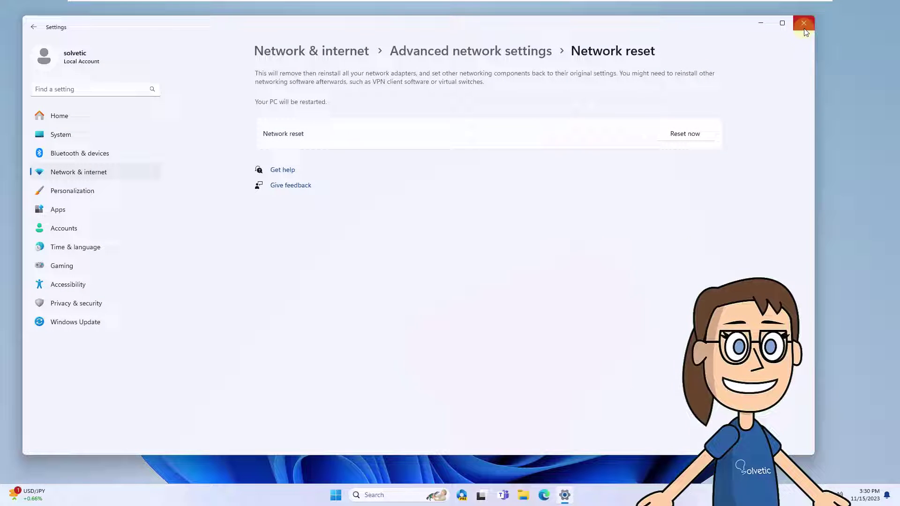
Close Settings and restart the PC from the Start menu power options
{"action": "left_click", "coordinate": [805, 31]}
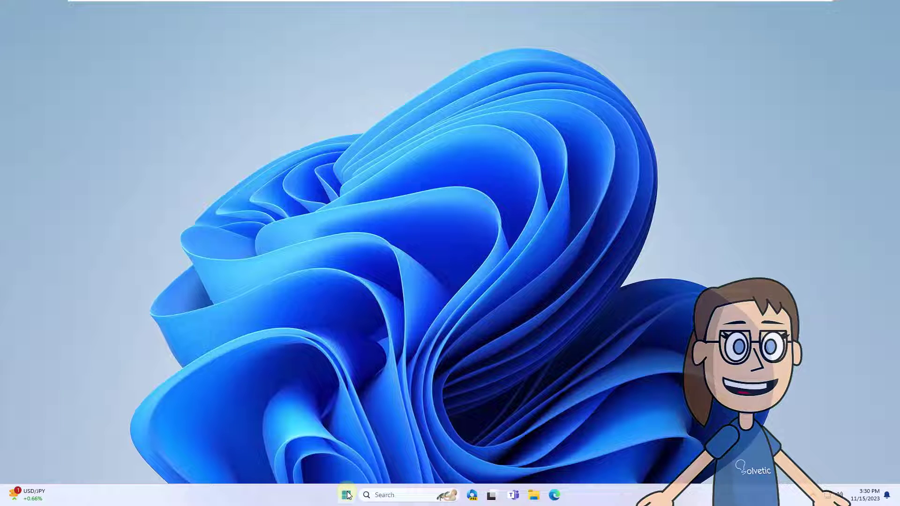
{"action": "left_click", "coordinate": [347, 495]}
{"action": "left_click", "coordinate": [565, 465]}
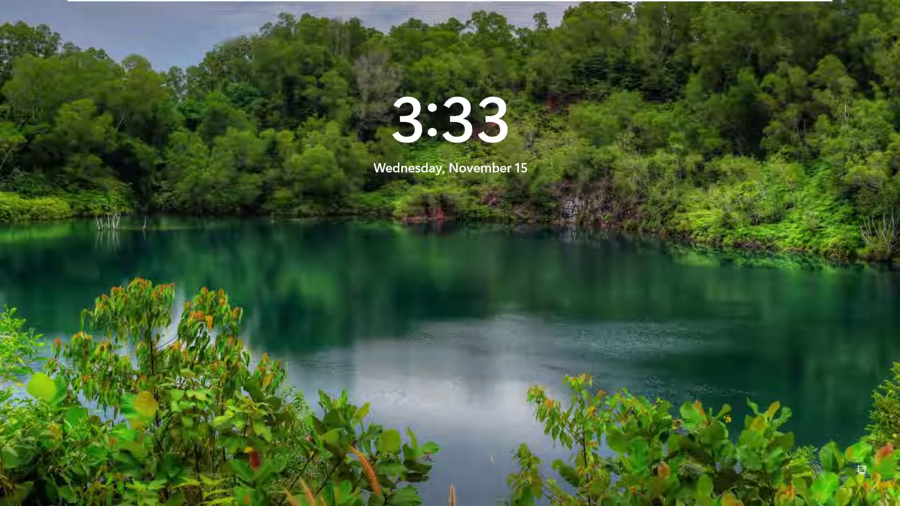
Dismiss the lock screen and sign back in to the desktop
{"action": "key", "text": "Return"}
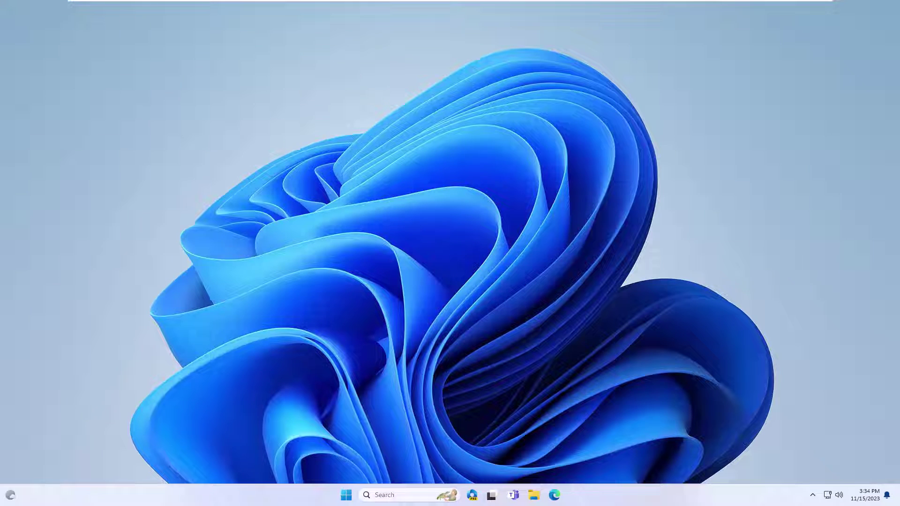